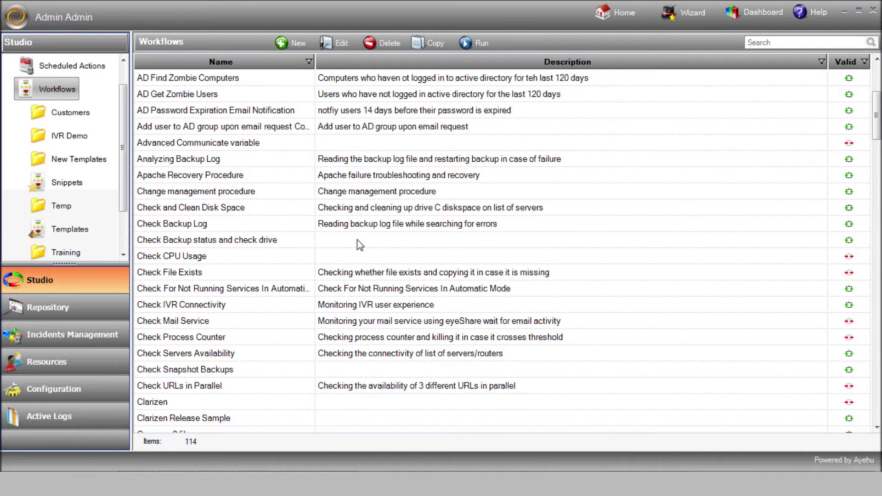
Create a new, empty untitled sequential workflow in the Workflow Designer
{"action": "left_click", "coordinate": [281, 44]}
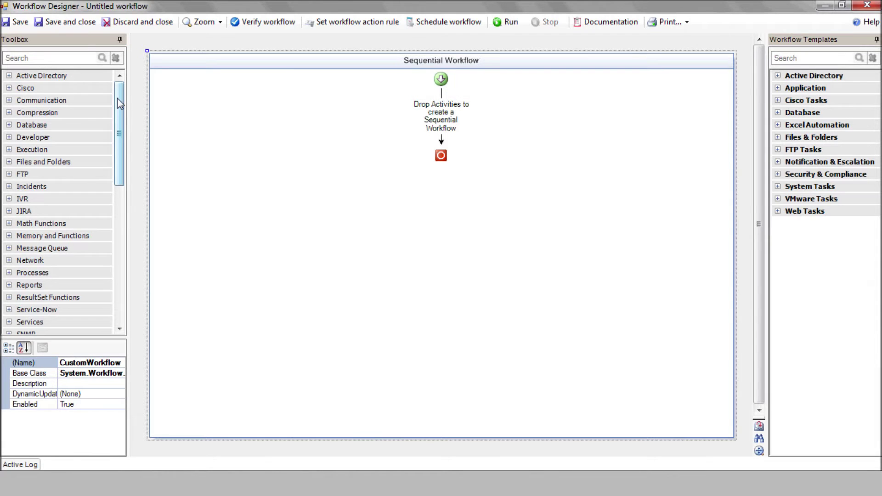
Add an AD Search User Logon Name activity between start and end, with host AD-SERVER
{"action": "left_click", "coordinate": [10, 76]}
{"action": "left_click_drag", "start_coordinate": [120, 111], "coordinate": [120, 162]}
{"action": "left_click_drag", "start_coordinate": [64, 196], "coordinate": [442, 123]}
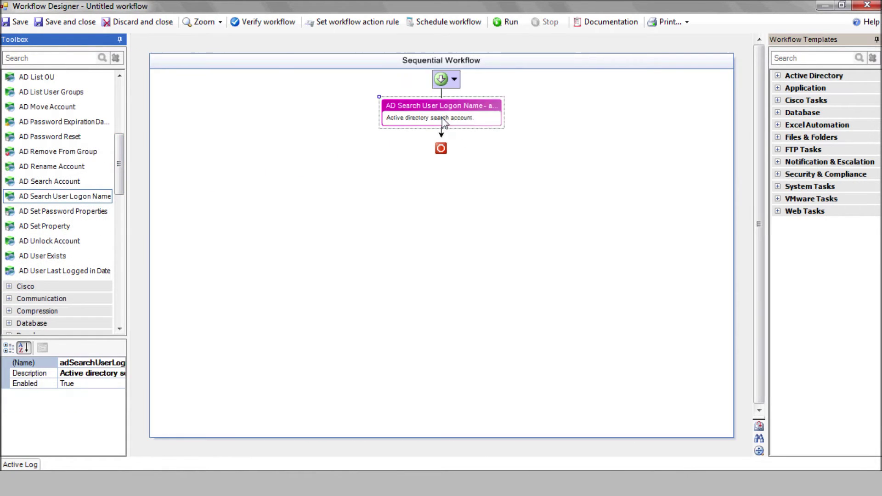
{"action": "left_click", "coordinate": [485, 114]}
{"action": "double_click", "coordinate": [485, 113]}
{"action": "left_click", "coordinate": [530, 188]}
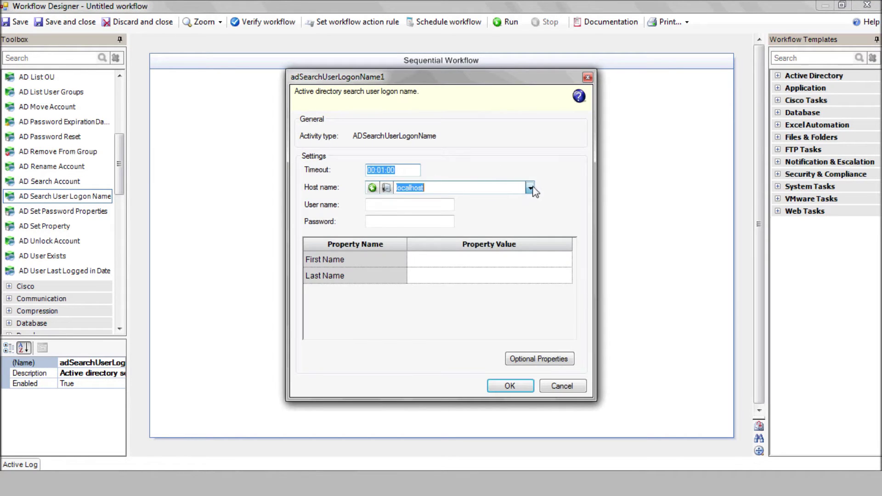
{"action": "left_click", "coordinate": [531, 210]}
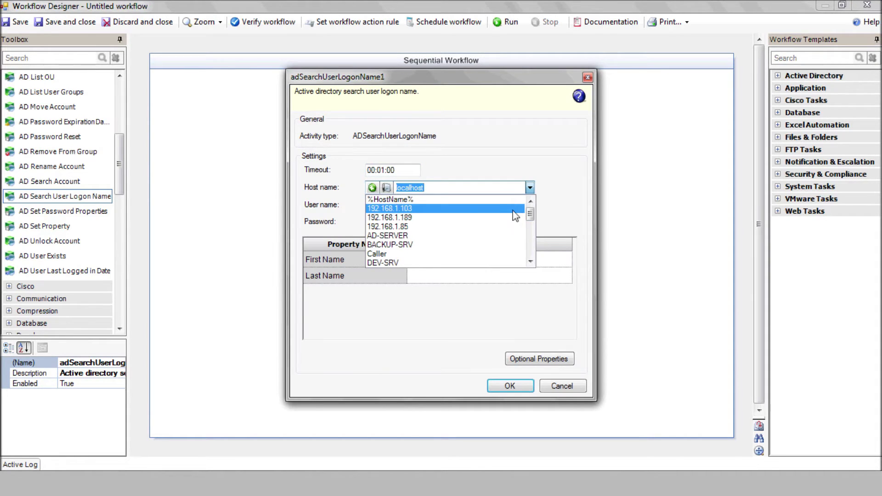
{"action": "left_click", "coordinate": [505, 235]}
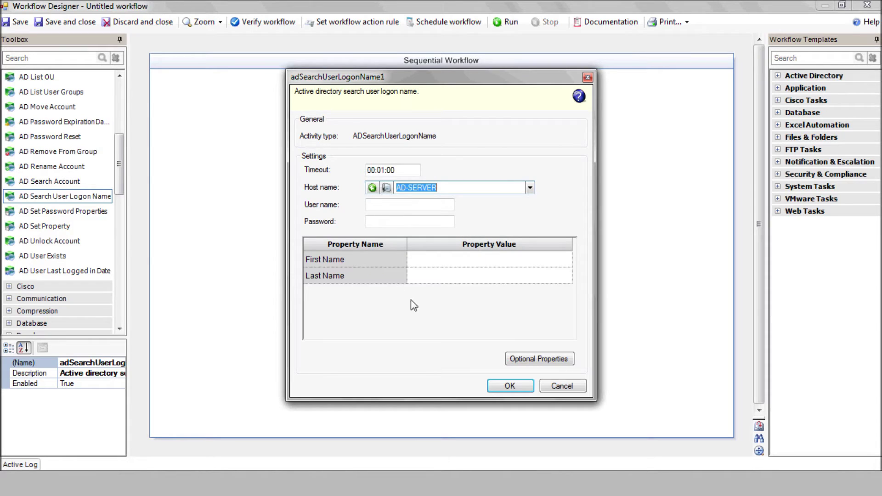
Replace First Name and Last Name with Mobile as the search property, valued %source%
{"action": "left_click", "coordinate": [537, 360]}
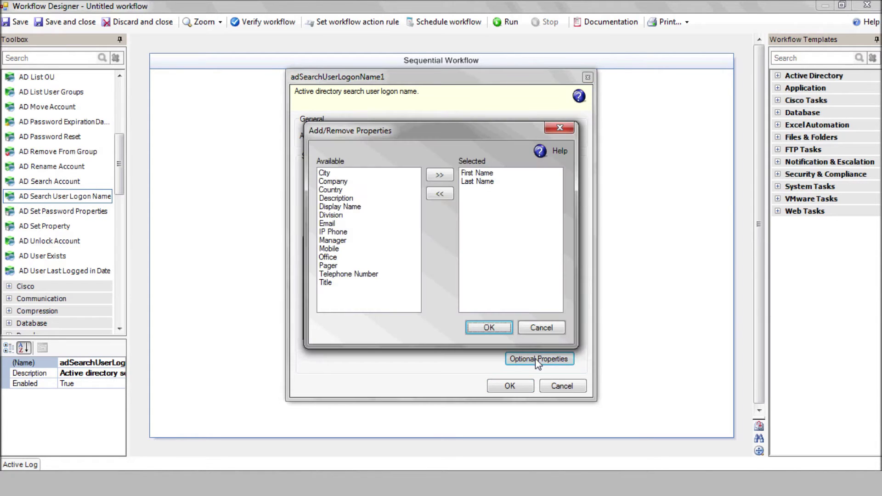
{"action": "left_click", "coordinate": [477, 173]}
{"action": "left_click", "coordinate": [440, 194]}
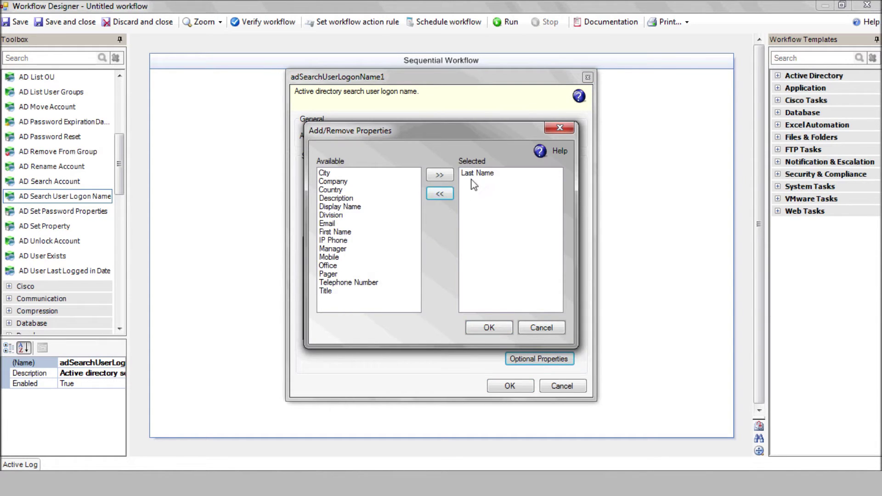
{"action": "left_click", "coordinate": [440, 194]}
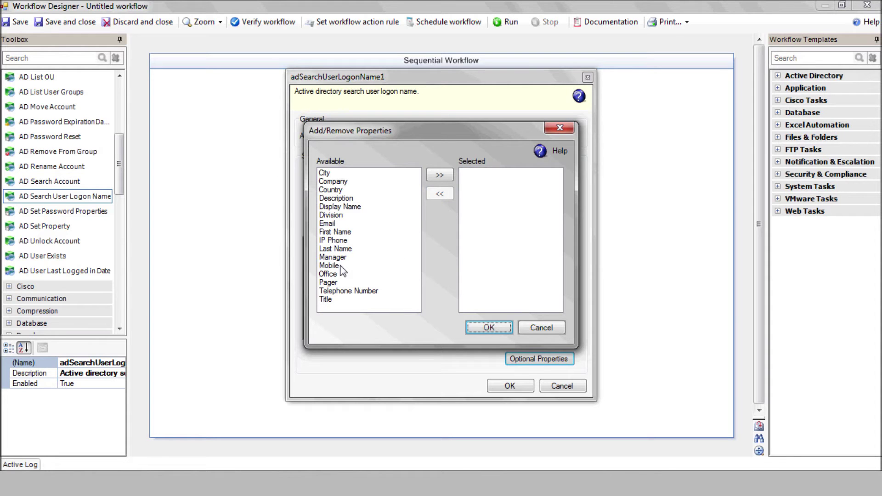
{"action": "left_click", "coordinate": [338, 266]}
{"action": "left_click", "coordinate": [442, 175]}
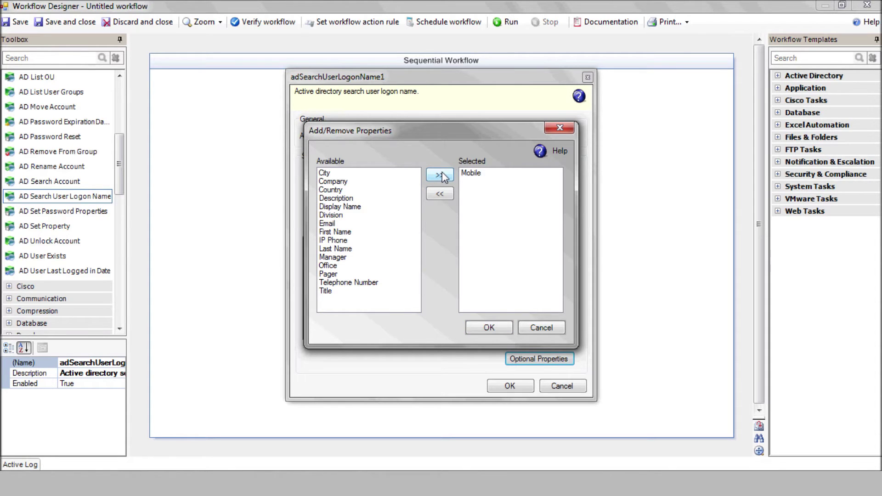
{"action": "left_click", "coordinate": [492, 327]}
{"action": "left_click", "coordinate": [444, 263]}
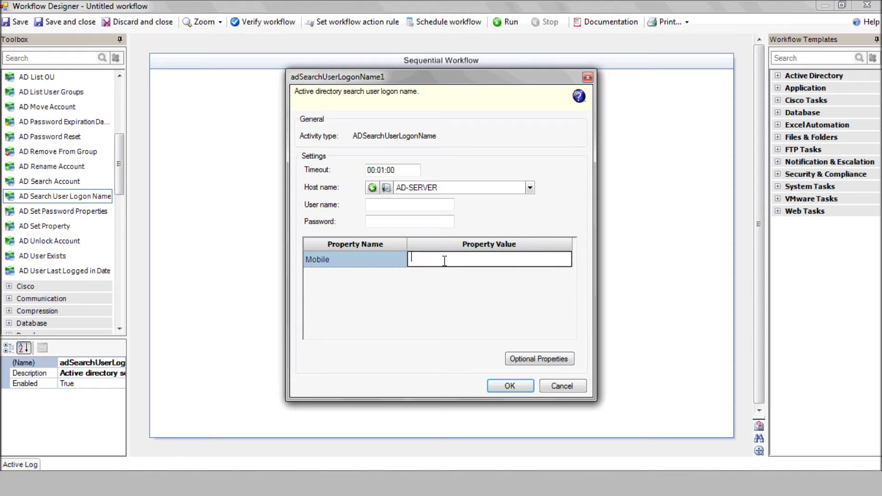
{"action": "type", "text": "%source"}
{"action": "left_click", "coordinate": [510, 386]}
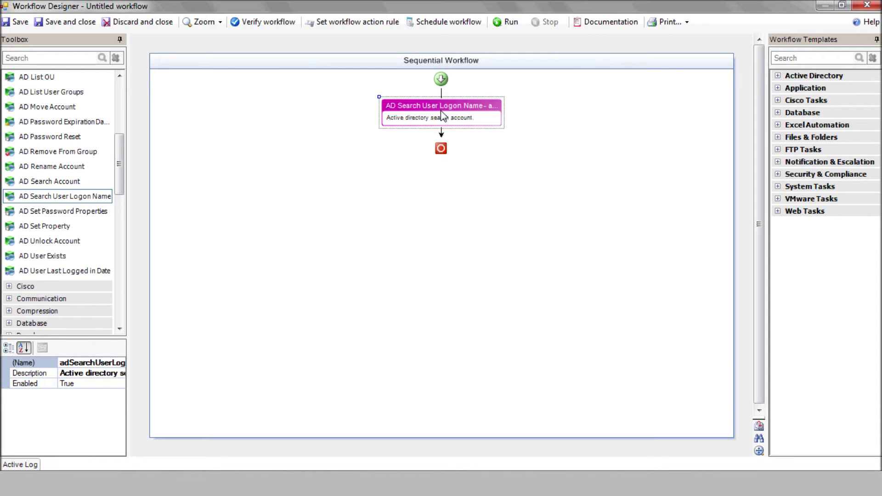
Rename the search activity UserName and add an AD User Exists check for %UserName% on AD-SERVER
{"action": "left_click", "coordinate": [106, 362]}
{"action": "type", "text": "UserName"}
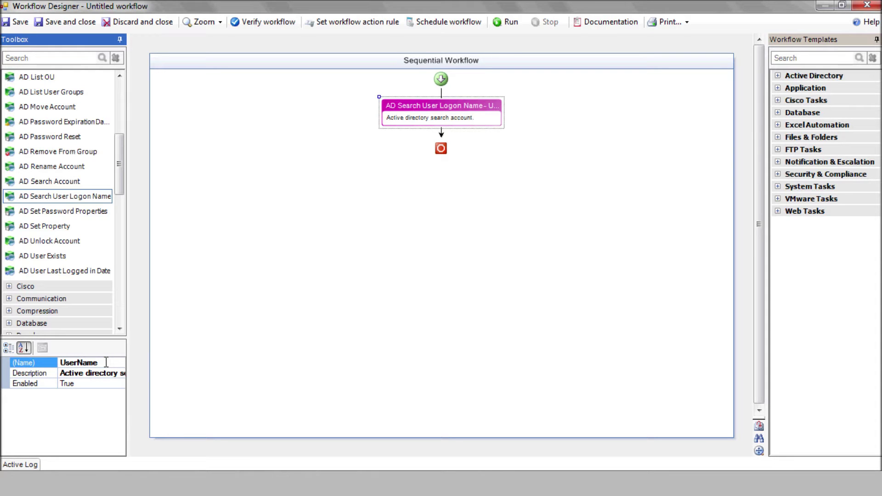
{"action": "left_click_drag", "start_coordinate": [78, 256], "coordinate": [440, 134]}
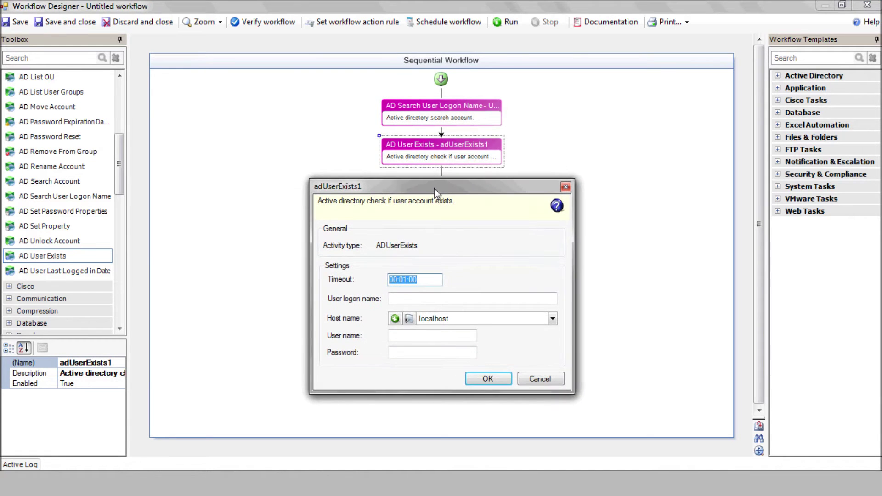
{"action": "left_click", "coordinate": [401, 300]}
{"action": "type", "text": "%UserName%"}
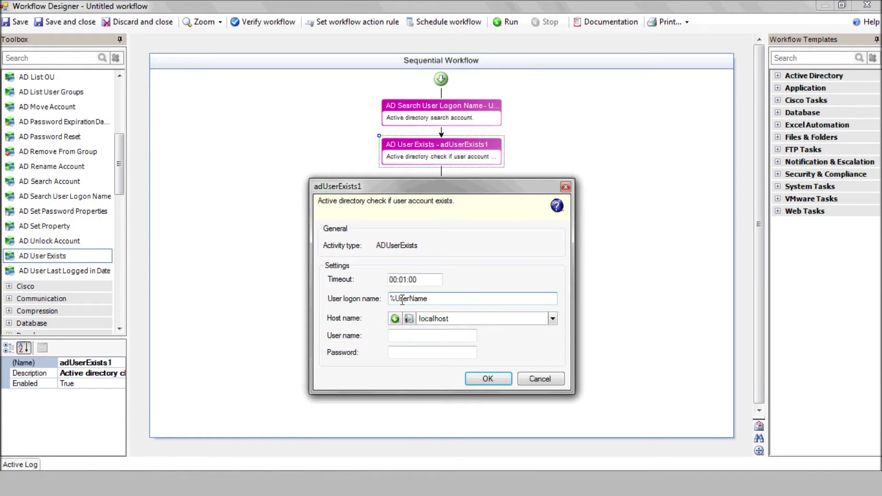
{"action": "left_click", "coordinate": [552, 318]}
{"action": "scroll", "coordinate": [521, 351], "scroll_direction": "up", "scroll_amount": 4}
{"action": "left_click", "coordinate": [505, 367]}
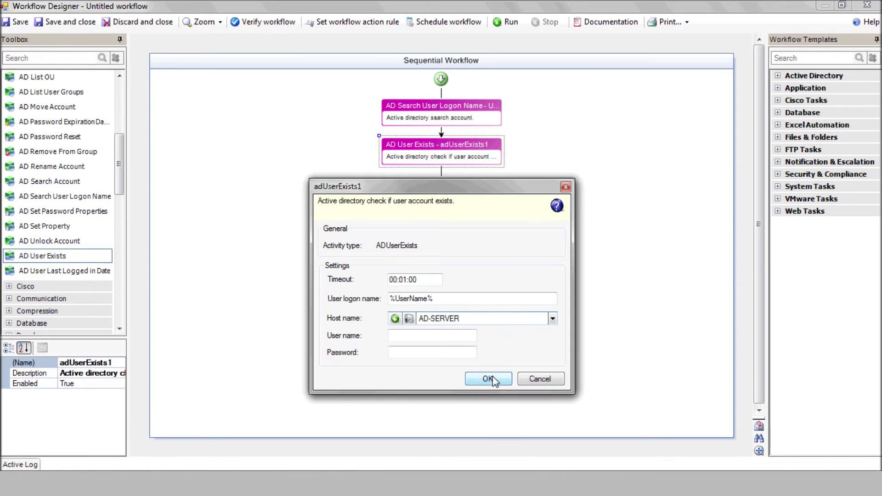
{"action": "left_click", "coordinate": [492, 376]}
Add an If-Else whose second branch returns False and terminates with 'No such user in the AD'
{"action": "left_click_drag", "start_coordinate": [121, 167], "coordinate": [127, 294]}
{"action": "left_click_drag", "start_coordinate": [74, 251], "coordinate": [442, 171]}
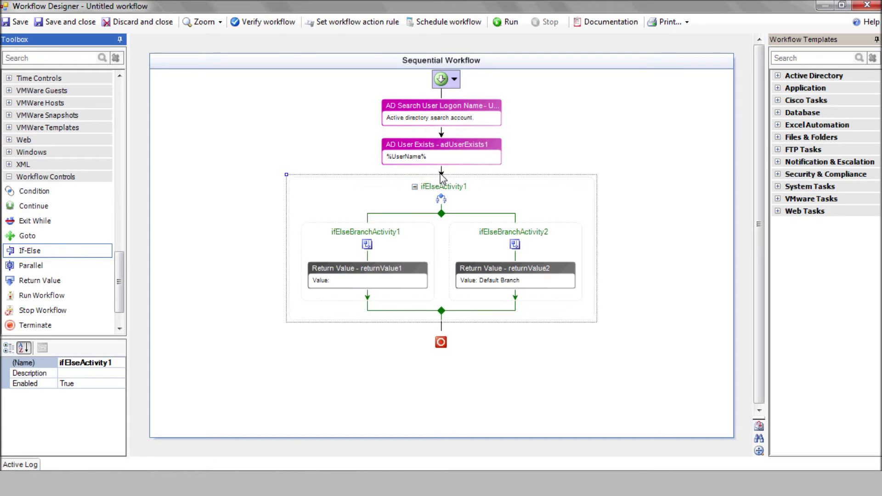
{"action": "double_click", "coordinate": [507, 282]}
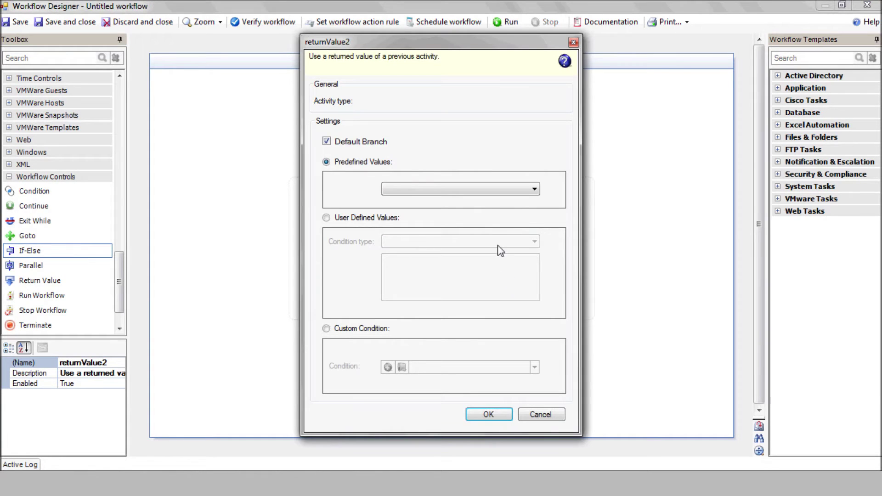
{"action": "left_click", "coordinate": [532, 190]}
{"action": "left_click", "coordinate": [502, 210]}
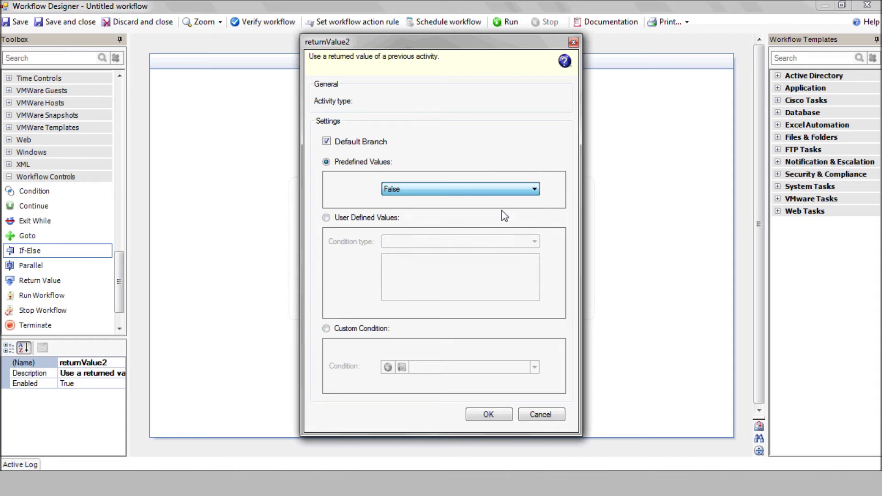
{"action": "left_click", "coordinate": [490, 415]}
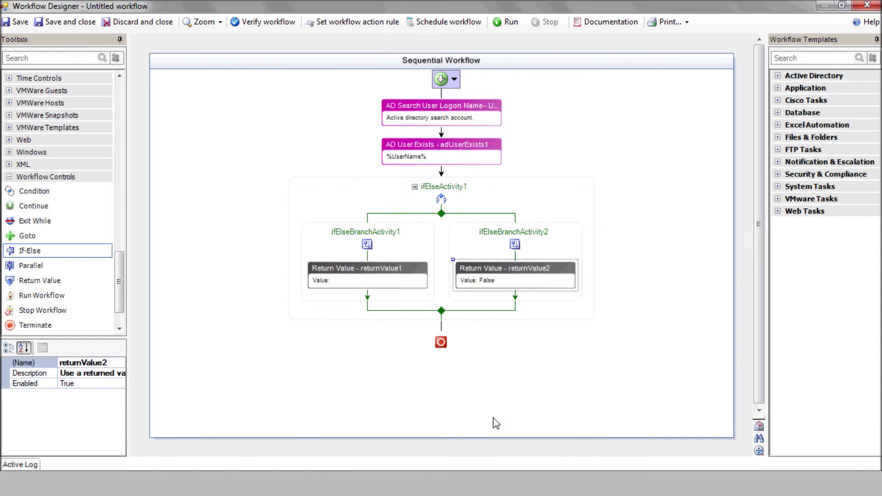
{"action": "left_click_drag", "start_coordinate": [60, 326], "coordinate": [511, 318]}
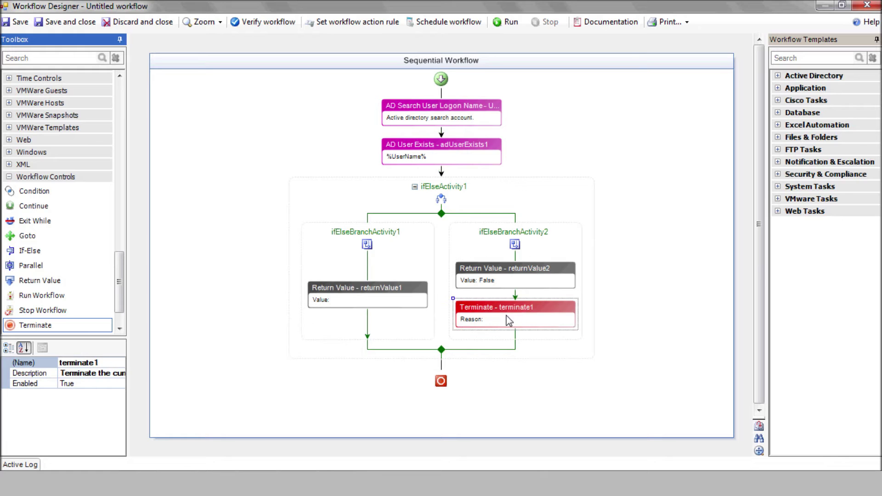
{"action": "type", "text": "No such user in the AD"}
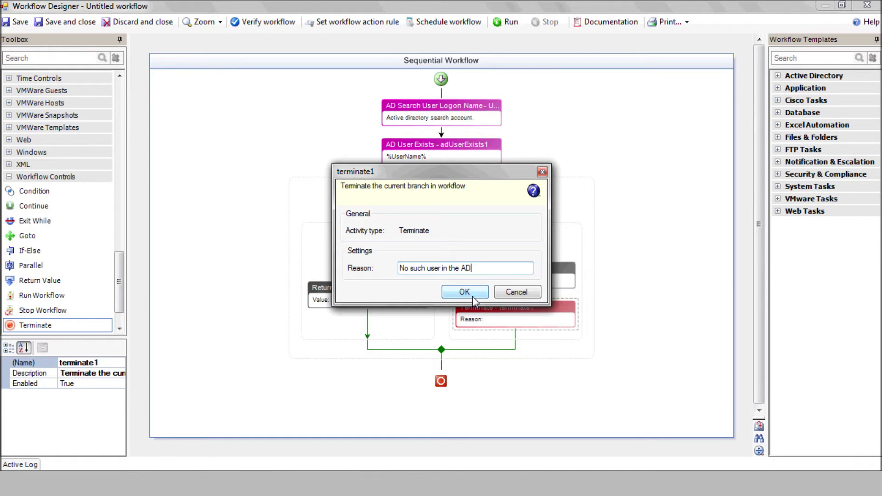
{"action": "left_click", "coordinate": [469, 295]}
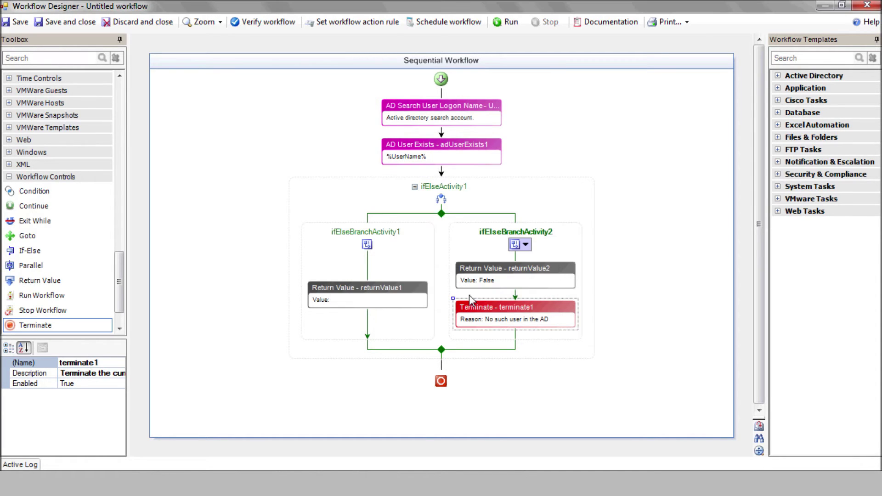
Set the first If-Else branch's return value to True
{"action": "double_click", "coordinate": [360, 298]}
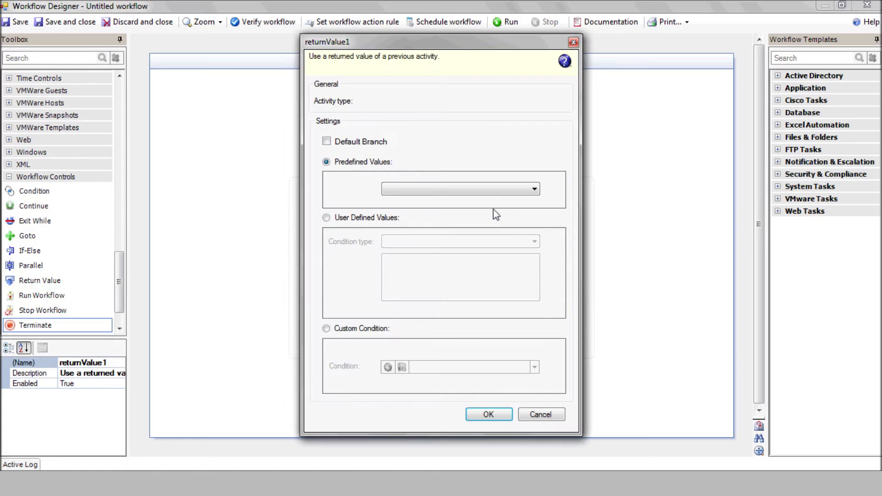
{"action": "left_click", "coordinate": [535, 189]}
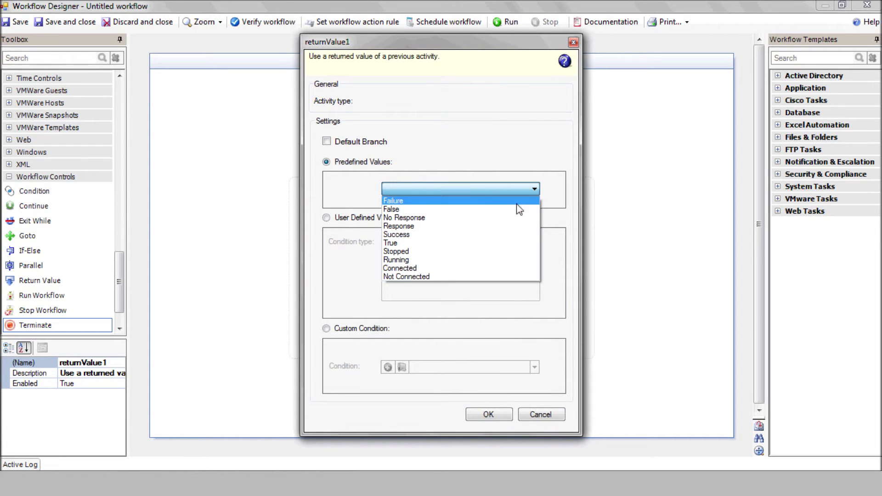
{"action": "left_click", "coordinate": [494, 243]}
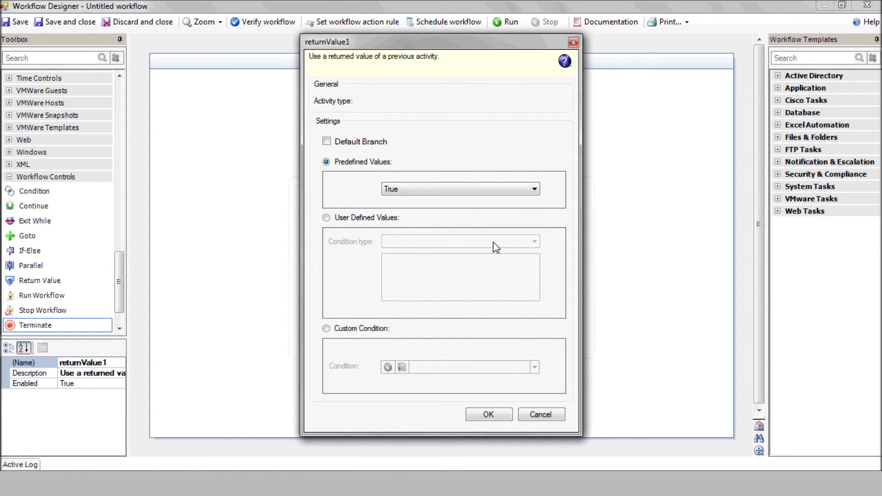
{"action": "left_click", "coordinate": [488, 413]}
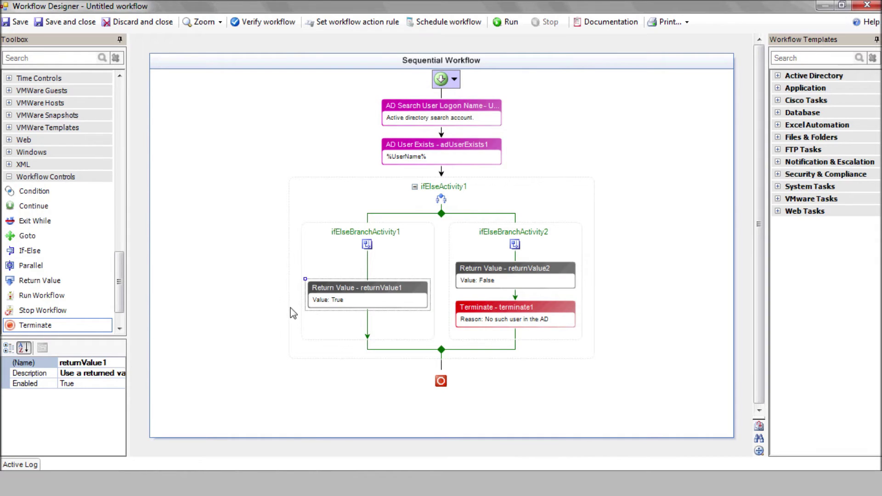
Add a Generate Password step to the True branch: length 8, special characters excluded
{"action": "left_click_drag", "start_coordinate": [120, 296], "coordinate": [125, 234]}
{"action": "left_click", "coordinate": [10, 179]}
{"action": "left_click_drag", "start_coordinate": [62, 268], "coordinate": [370, 327]}
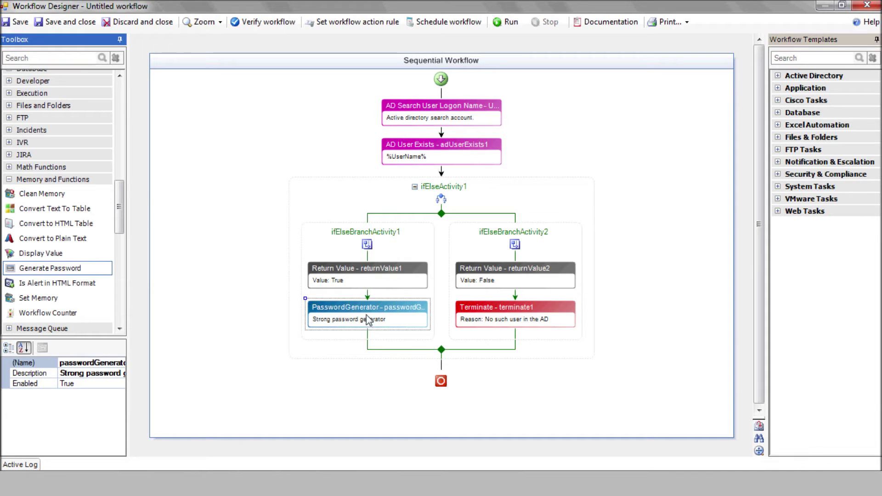
{"action": "double_click", "coordinate": [369, 319]}
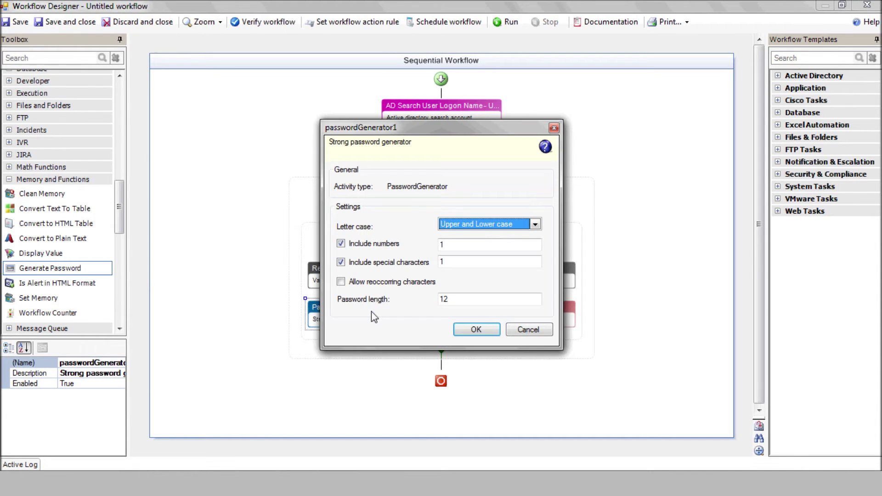
{"action": "left_click", "coordinate": [340, 263]}
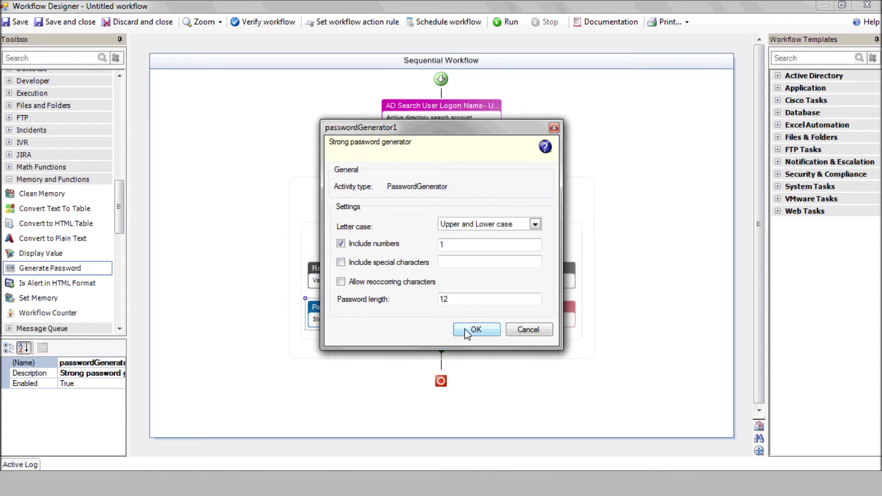
{"action": "double_click", "coordinate": [463, 299]}
{"action": "type", "text": "8"}
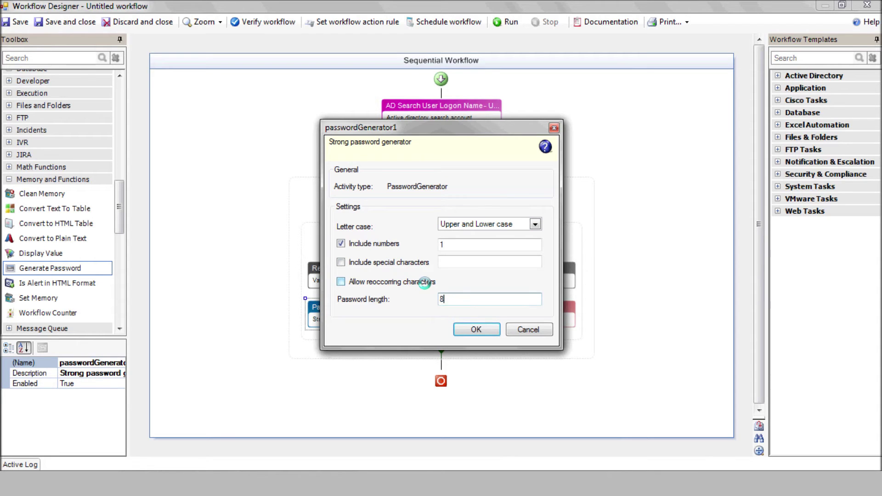
{"action": "left_click", "coordinate": [471, 329]}
Add an AD Password Reset step for %UserName% with host AD-SERVER
{"action": "left_click_drag", "start_coordinate": [119, 208], "coordinate": [120, 117]}
{"action": "left_click_drag", "start_coordinate": [51, 286], "coordinate": [370, 341]}
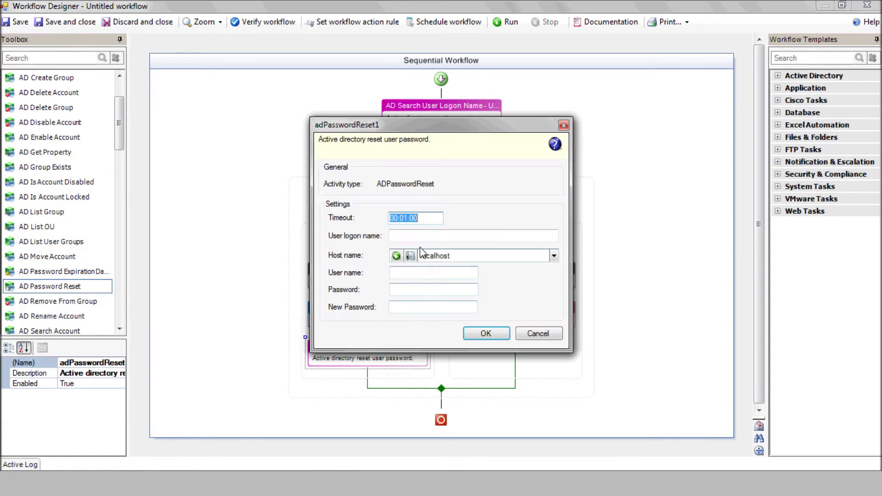
{"action": "left_click", "coordinate": [417, 236]}
{"action": "type", "text": "%UserName%"}
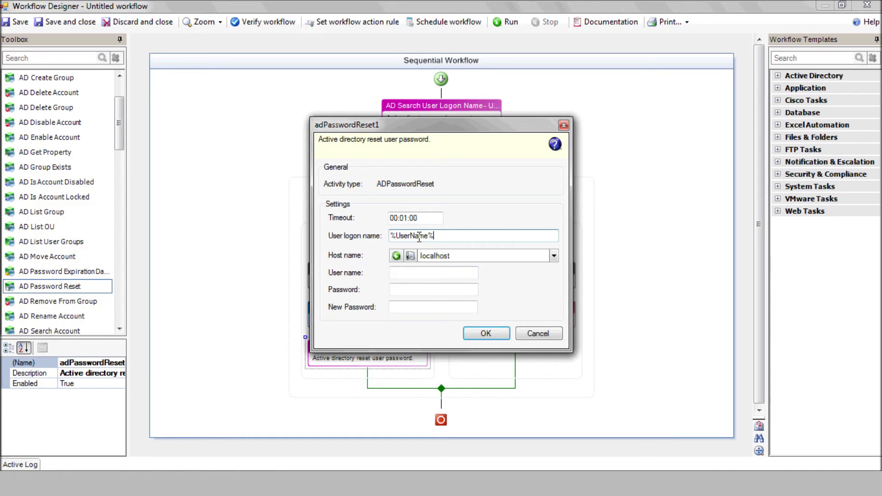
{"action": "left_click", "coordinate": [553, 256]}
{"action": "left_click_drag", "start_coordinate": [555, 310], "coordinate": [554, 272]}
{"action": "left_click", "coordinate": [427, 304]}
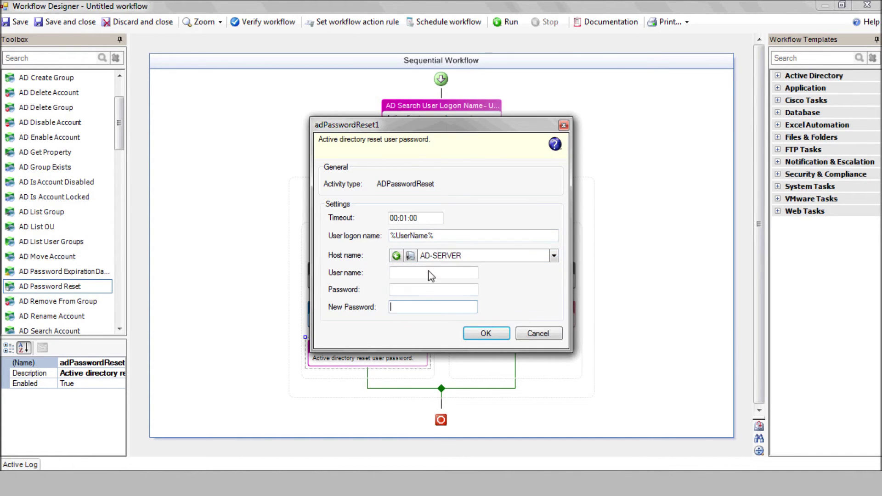
Copy %passwordGenerator1.password% from Notepad and paste it as the reset's New Password
{"action": "left_click_drag", "start_coordinate": [394, 125], "coordinate": [164, 31]}
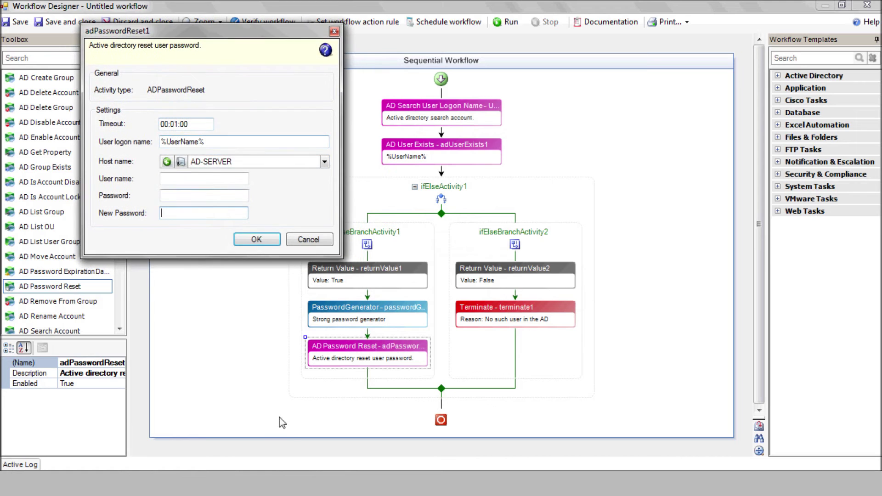
{"action": "key", "text": "alt+Tab"}
{"action": "left_click_drag", "start_coordinate": [294, 142], "coordinate": [482, 175]}
{"action": "left_click_drag", "start_coordinate": [452, 204], "coordinate": [299, 203]}
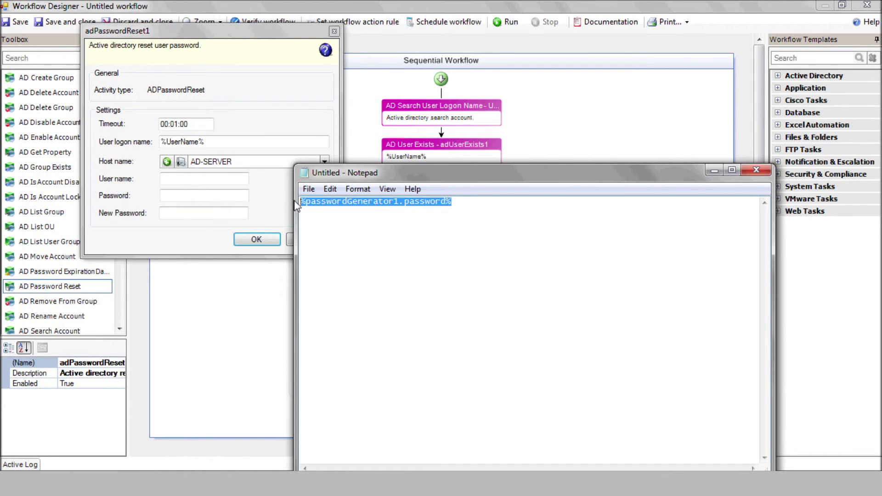
{"action": "right_click", "coordinate": [372, 208]}
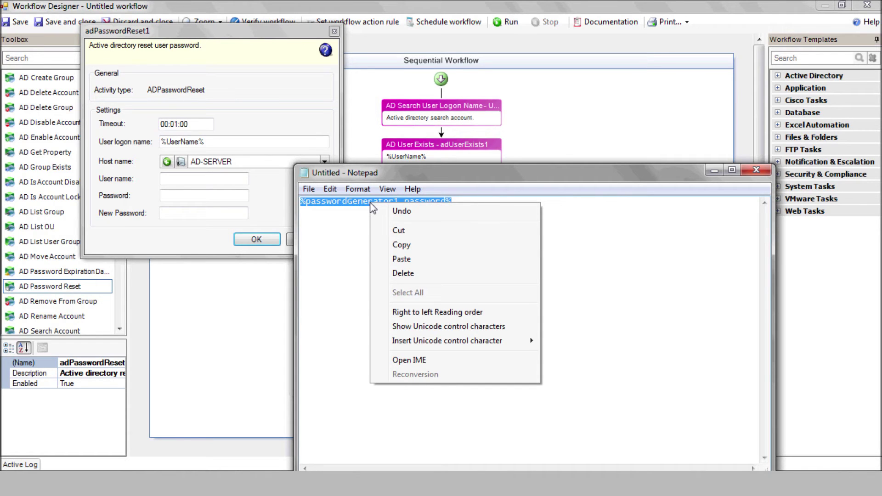
{"action": "left_click", "coordinate": [400, 245]}
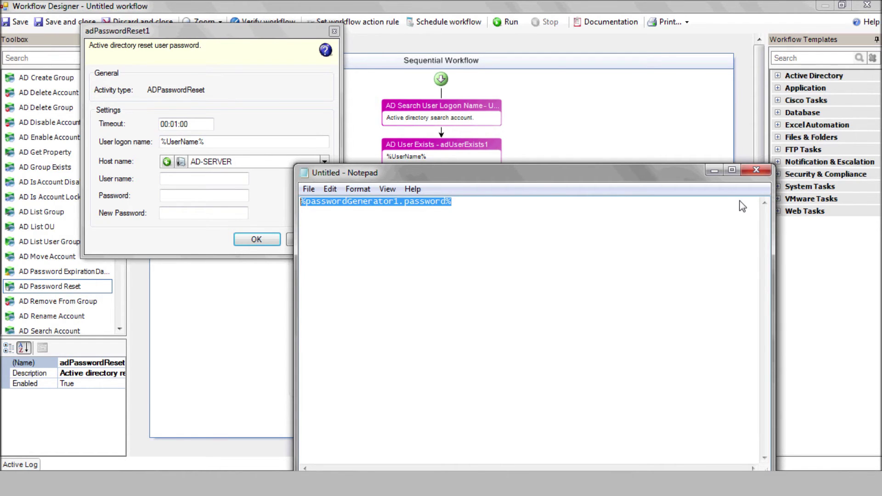
{"action": "left_click", "coordinate": [715, 174]}
{"action": "left_click", "coordinate": [185, 214]}
{"action": "key", "text": "ctrl+v"}
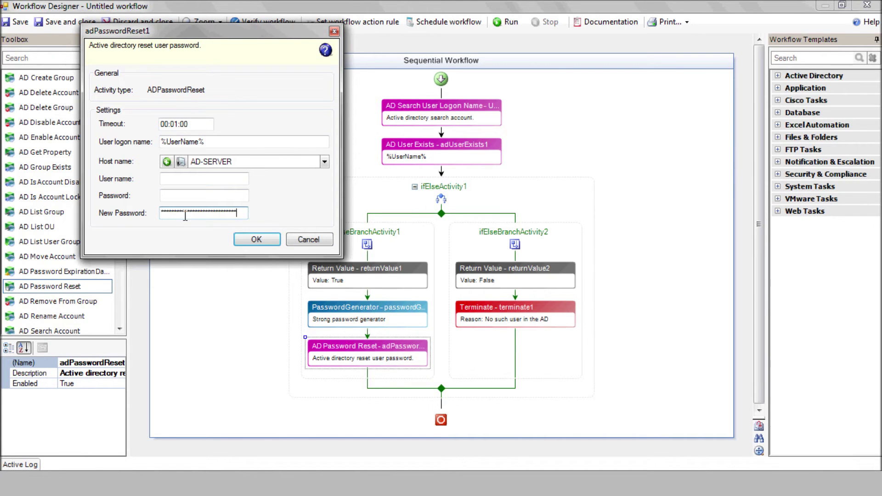
{"action": "left_click", "coordinate": [254, 240]}
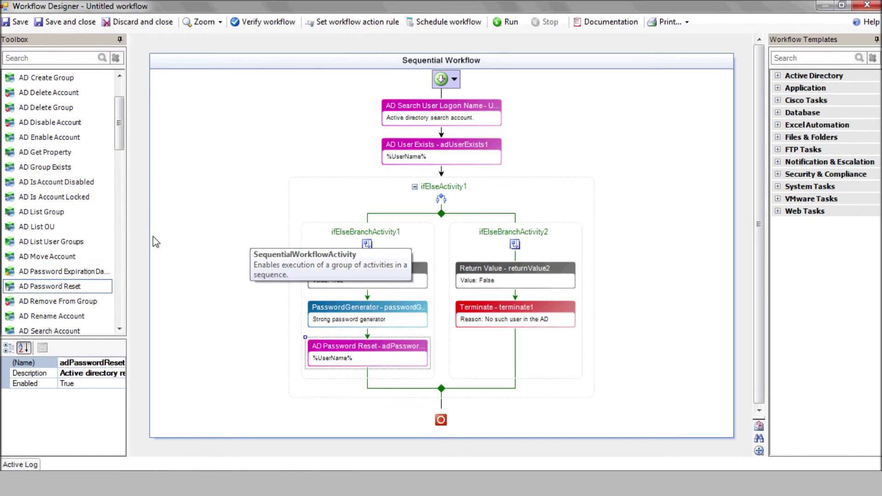
Add AD Set Password Properties for %UserName% on AD-SERVER with 'User must change password at next logon' ticked
{"action": "left_click_drag", "start_coordinate": [119, 134], "coordinate": [119, 155]}
{"action": "left_click_drag", "start_coordinate": [102, 270], "coordinate": [363, 376]}
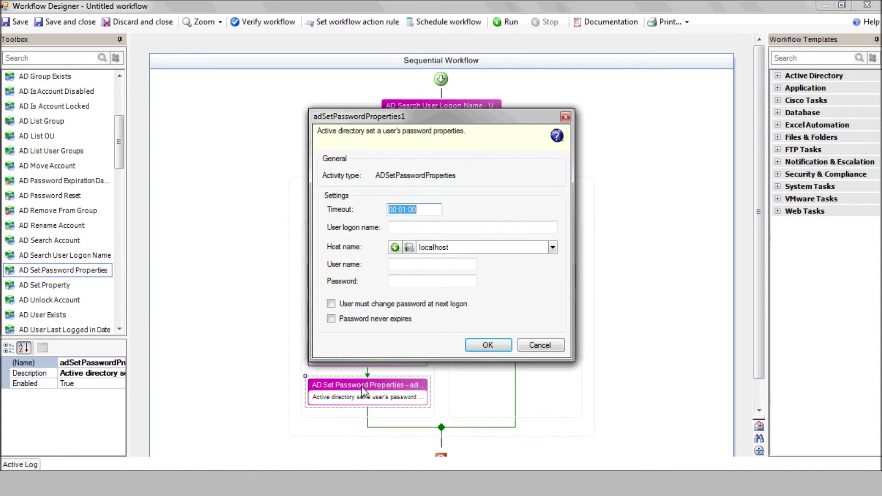
{"action": "left_click", "coordinate": [417, 227]}
{"action": "type", "text": "%UserName%"}
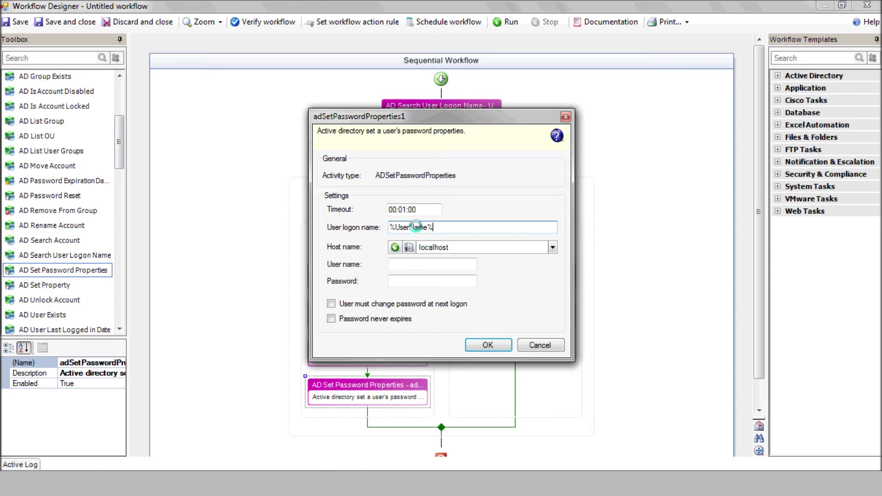
{"action": "key", "text": "Tab"}
{"action": "left_click", "coordinate": [552, 247]}
{"action": "left_click", "coordinate": [553, 260]}
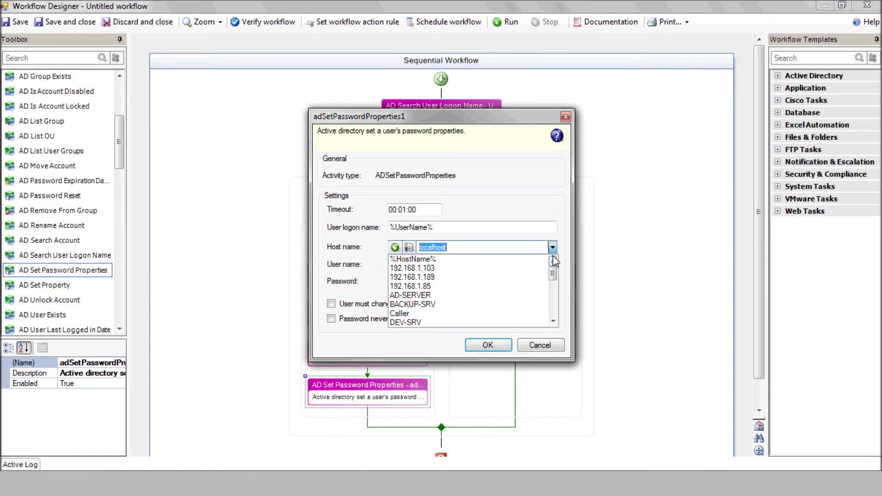
{"action": "left_click", "coordinate": [504, 296]}
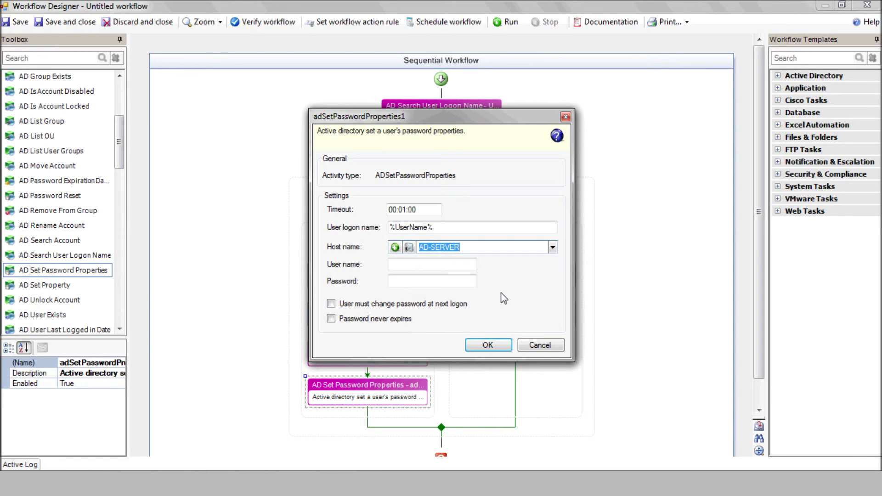
{"action": "left_click", "coordinate": [355, 303]}
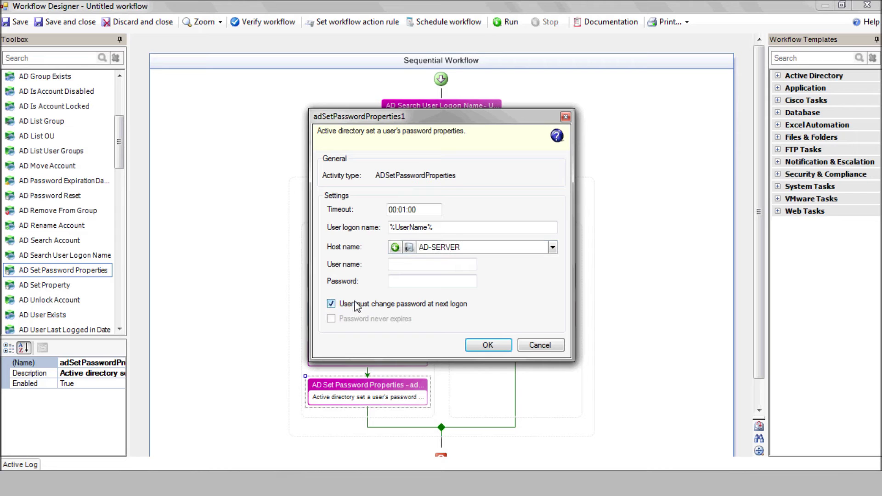
{"action": "left_click", "coordinate": [487, 346]}
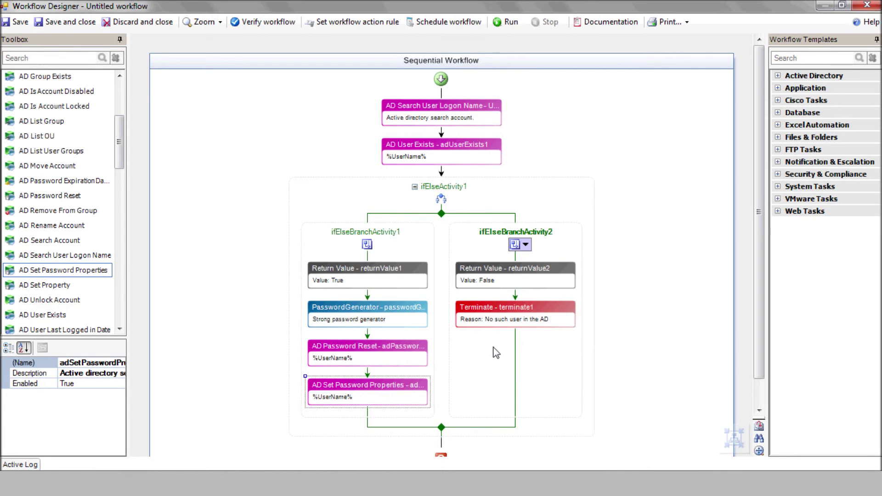
Add a Send SMS step to %source% with a pasted custom message containing the new password
{"action": "left_click_drag", "start_coordinate": [119, 142], "coordinate": [119, 109]}
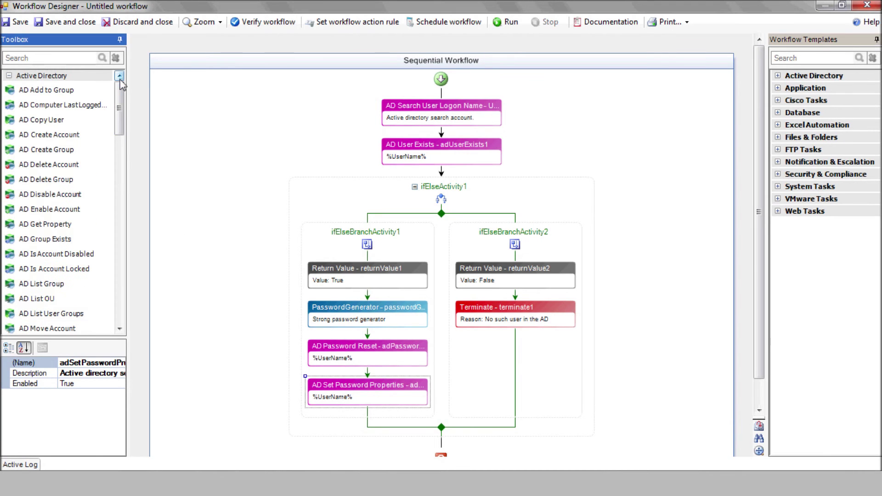
{"action": "left_click", "coordinate": [9, 76]}
{"action": "left_click", "coordinate": [9, 100]}
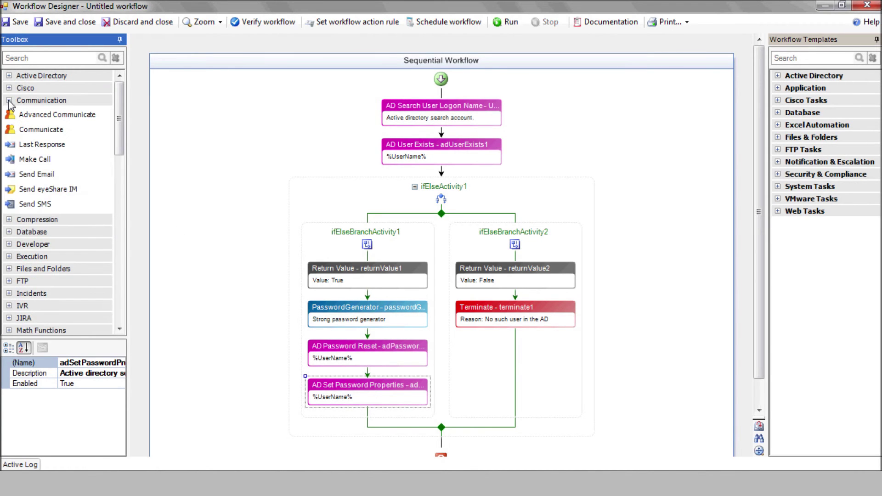
{"action": "left_click_drag", "start_coordinate": [34, 204], "coordinate": [367, 419]}
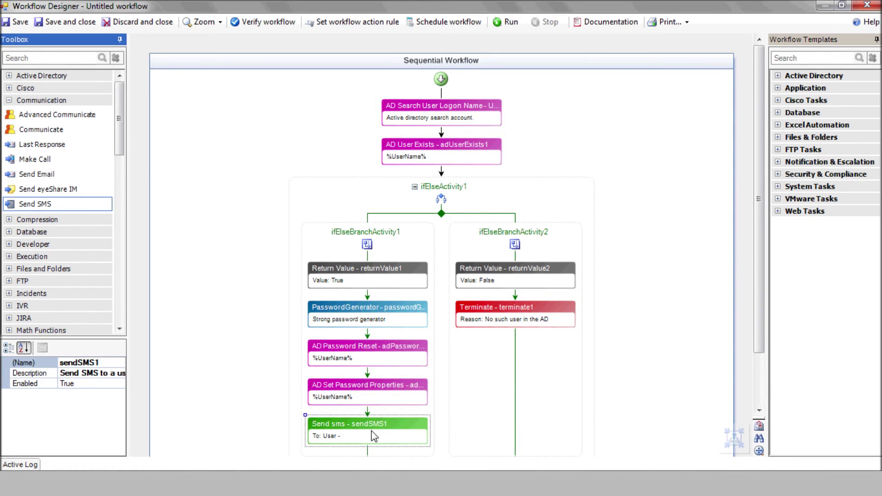
{"action": "mouse_move", "coordinate": [371, 431]}
{"action": "left_click", "coordinate": [418, 205]}
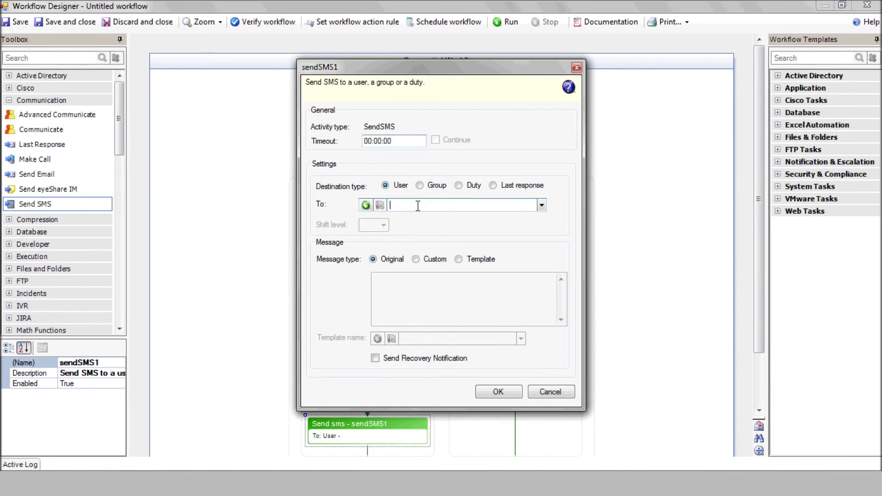
{"action": "type", "text": "%source%"}
{"action": "left_click", "coordinate": [435, 260]}
{"action": "key", "text": "ctrl+v"}
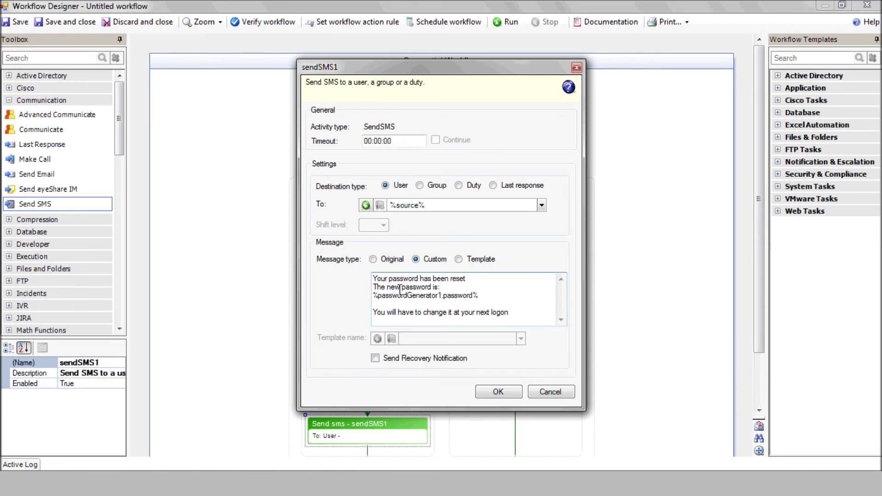
{"action": "left_click", "coordinate": [505, 393]}
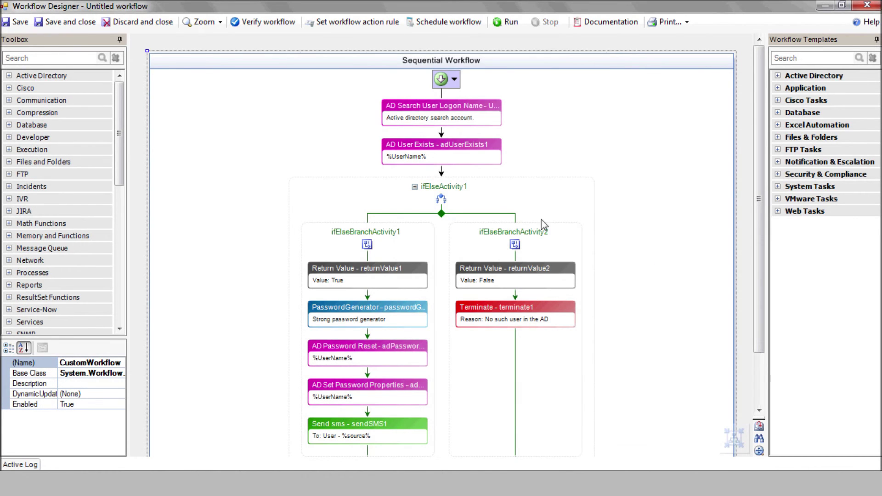
Save and close the workflow as 'Reset password by sending SMS to eyeShare'
{"action": "left_click", "coordinate": [71, 22]}
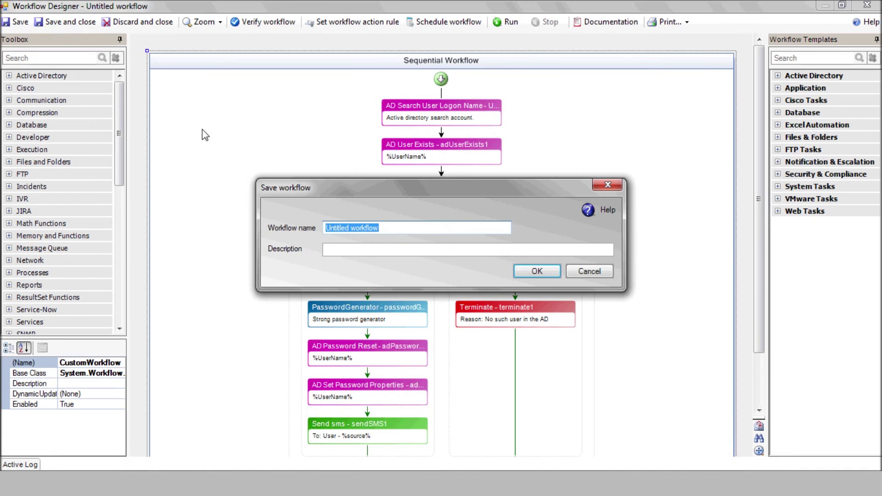
{"action": "type", "text": "Reset pass"}
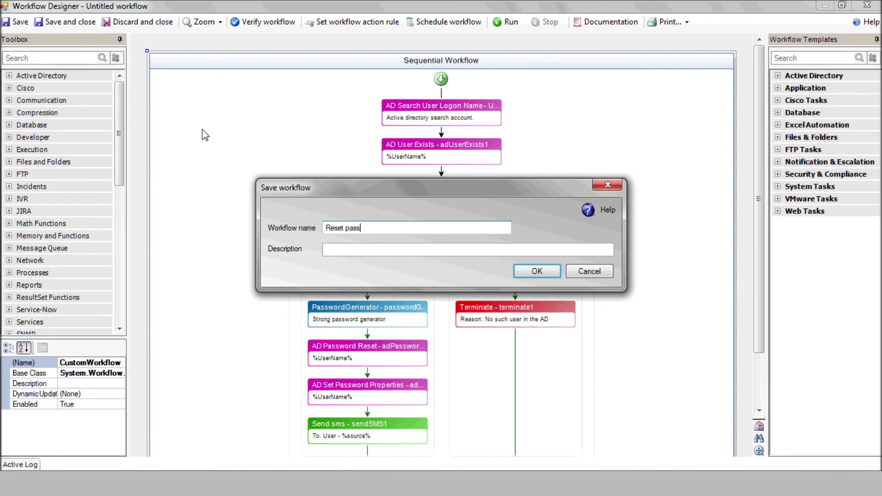
{"action": "type", "text": "word by sending SMS to eyeShare"}
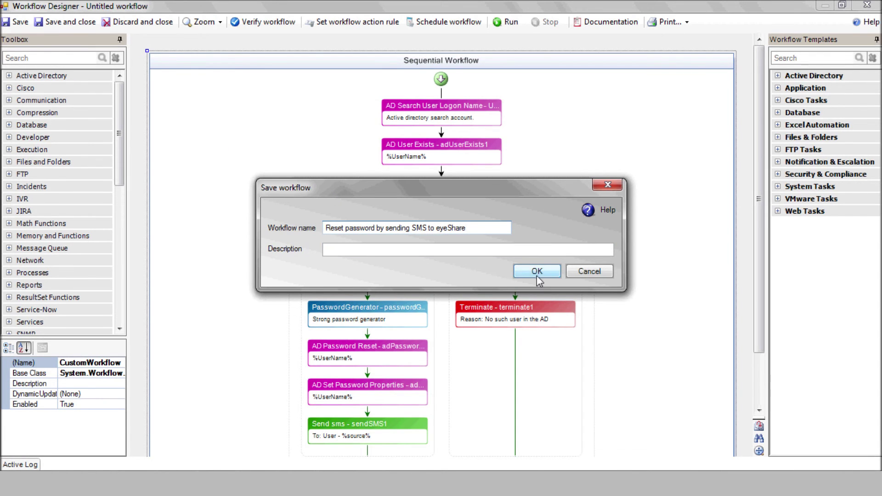
{"action": "left_click", "coordinate": [537, 271]}
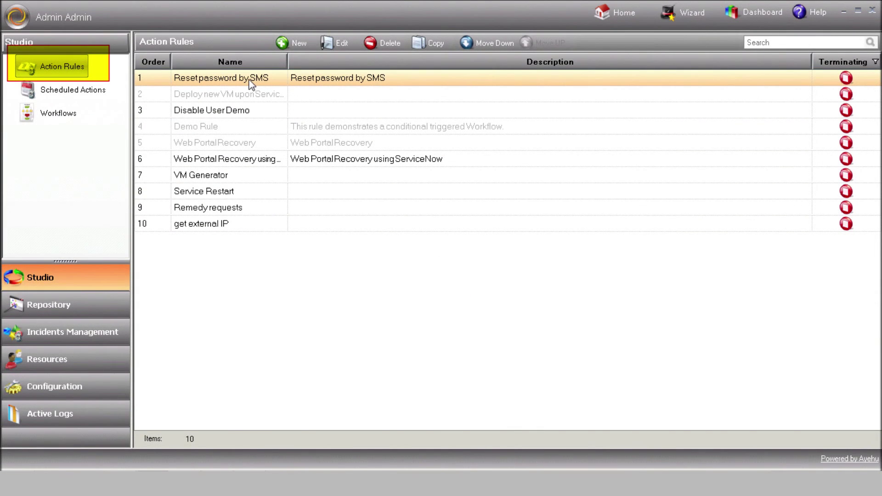
Review the 'Reset password by SMS' rule's message-body-contains trigger condition, then close it
{"action": "double_click", "coordinate": [251, 81]}
{"action": "left_click", "coordinate": [235, 108]}
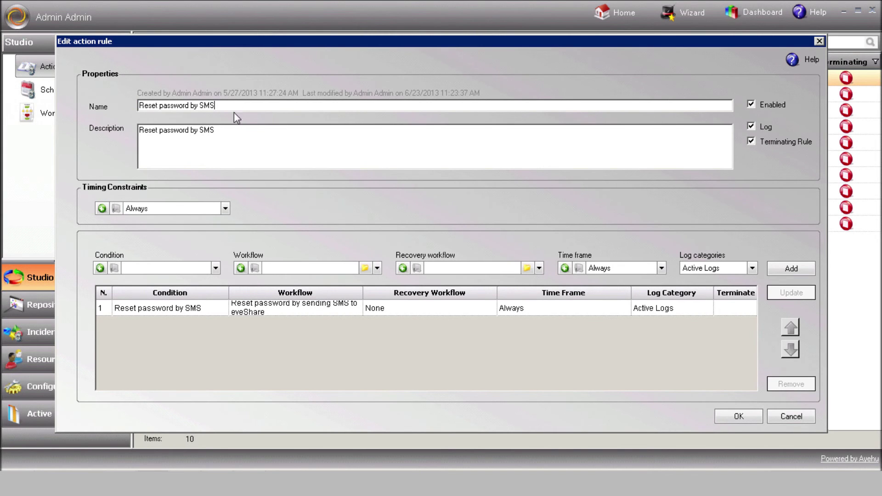
{"action": "double_click", "coordinate": [156, 310]}
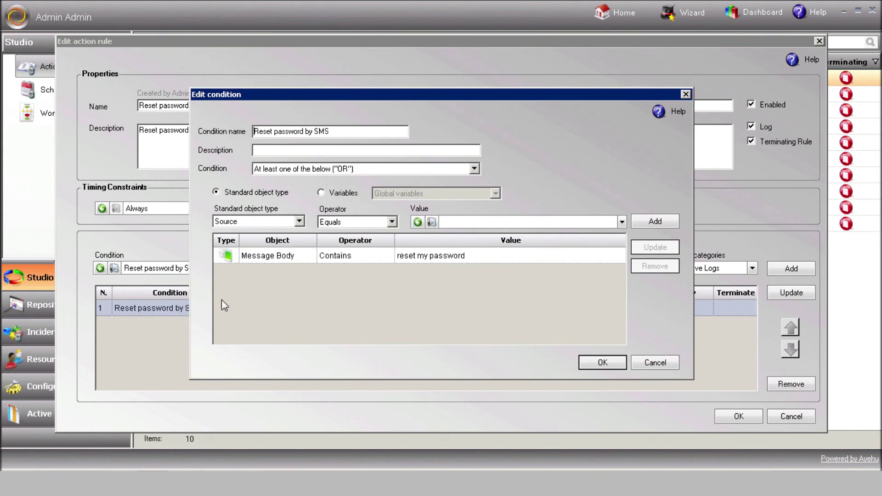
{"action": "left_click", "coordinate": [504, 259]}
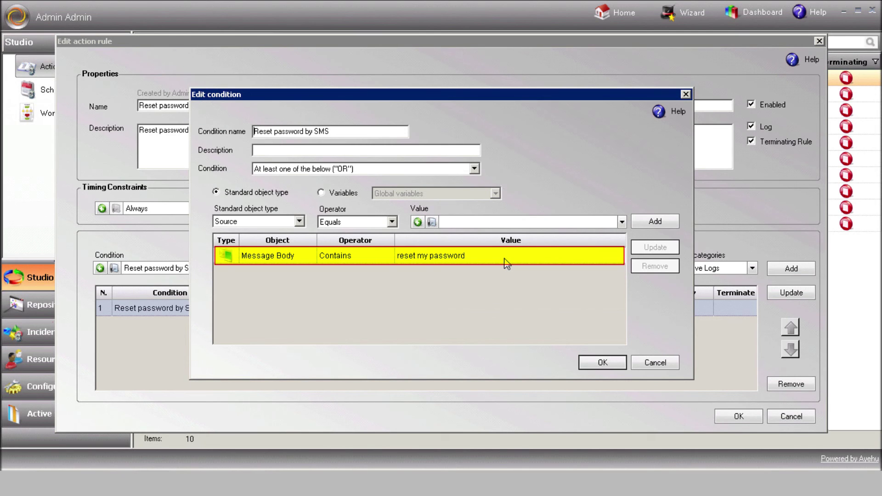
{"action": "left_click", "coordinate": [600, 362]}
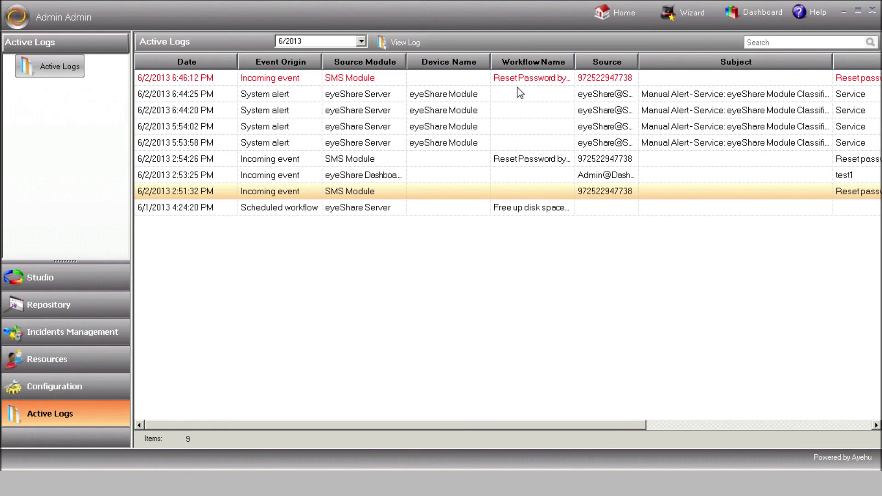
Open the newest Reset Password log entry and inspect its completed user lookup step
{"action": "double_click", "coordinate": [515, 79]}
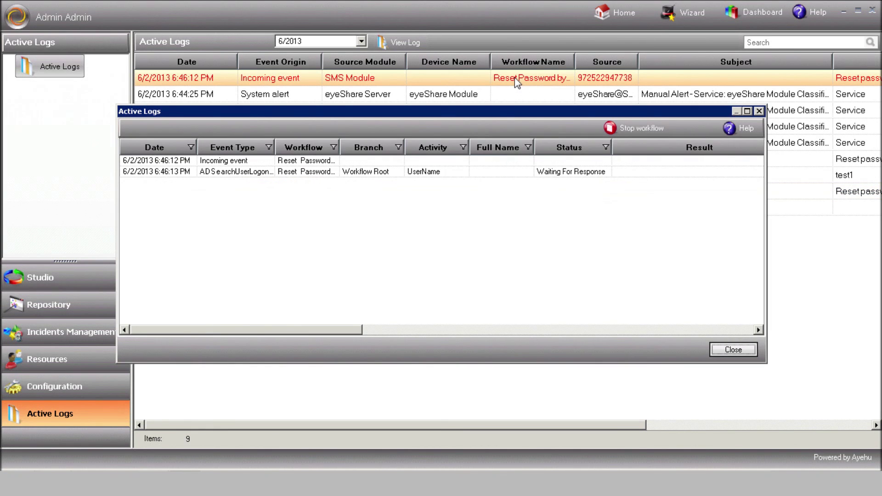
{"action": "left_click", "coordinate": [675, 178]}
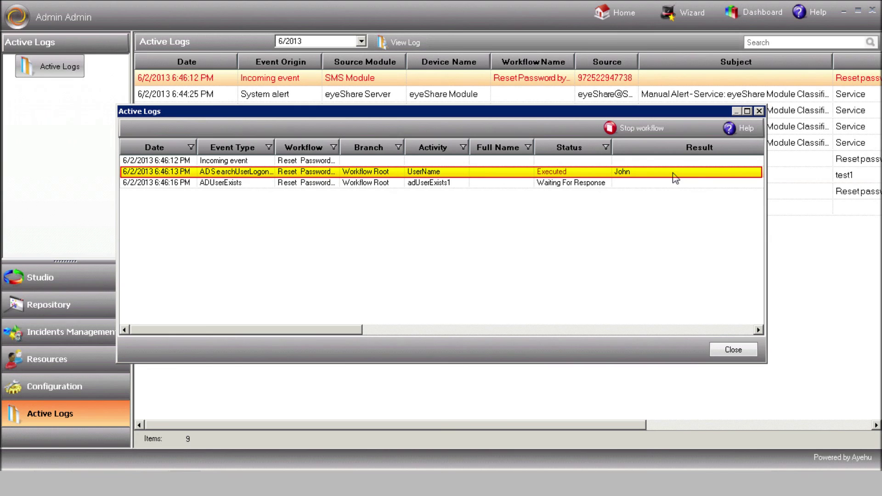